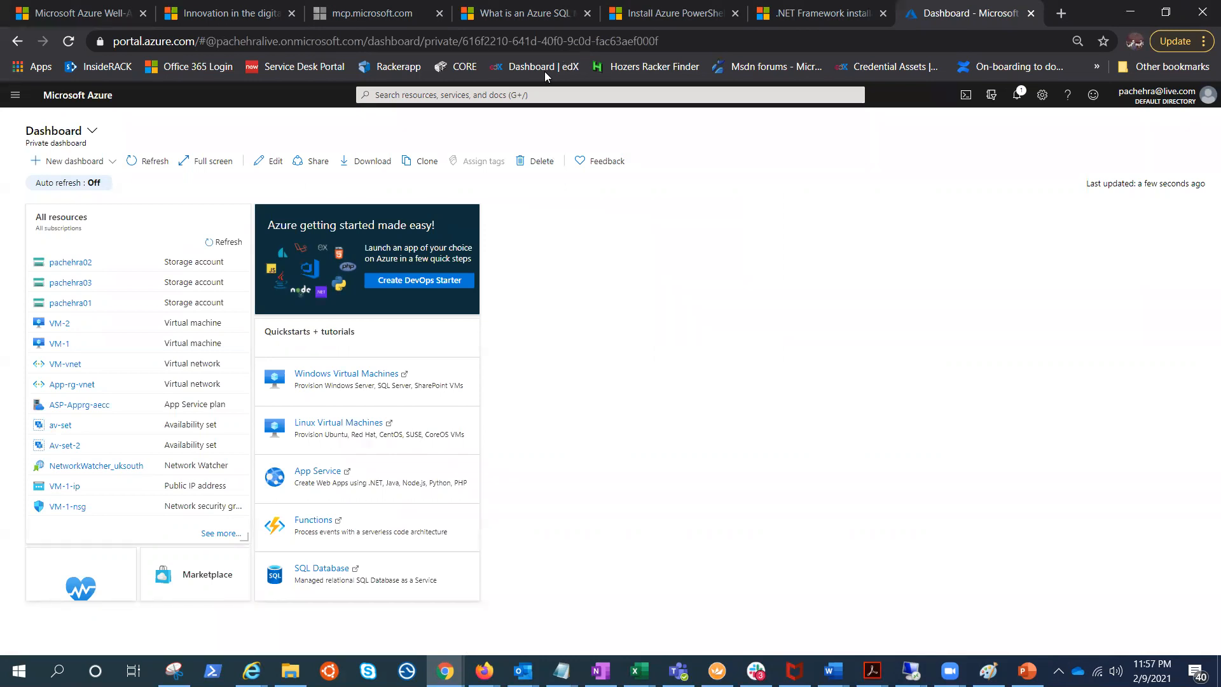
# - Find and show the Storage accounts list via the portal search for "storage"
pyautogui.click(531, 94)
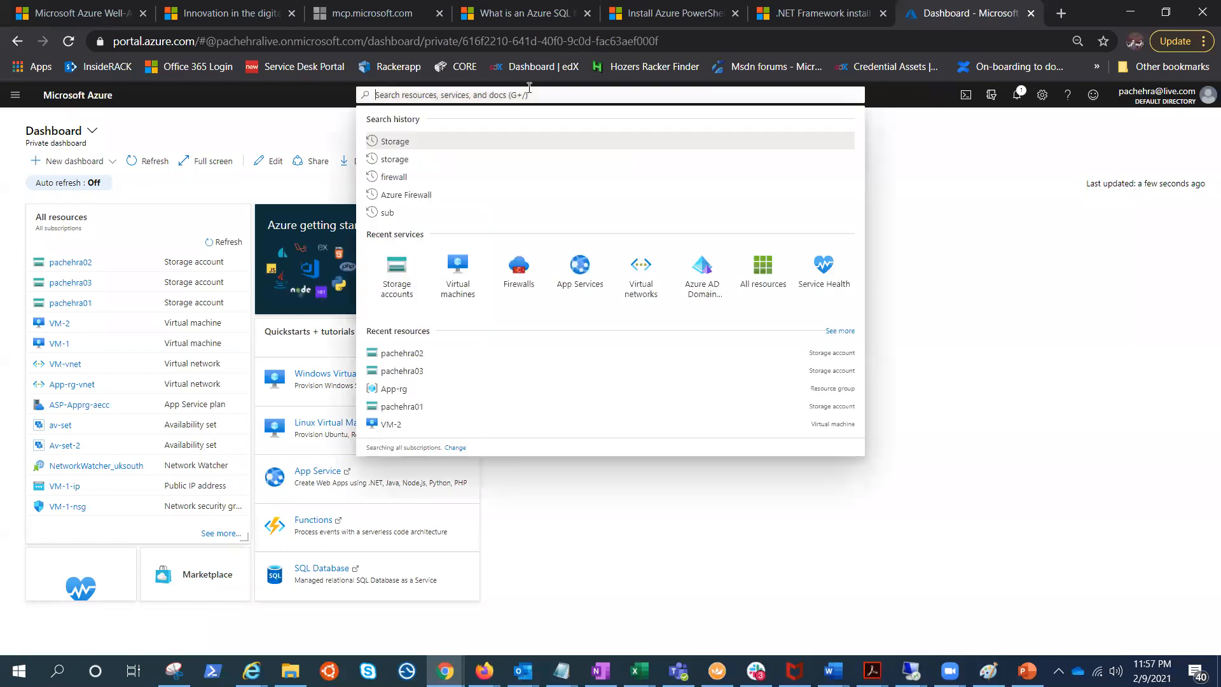
pyautogui.write('storage')
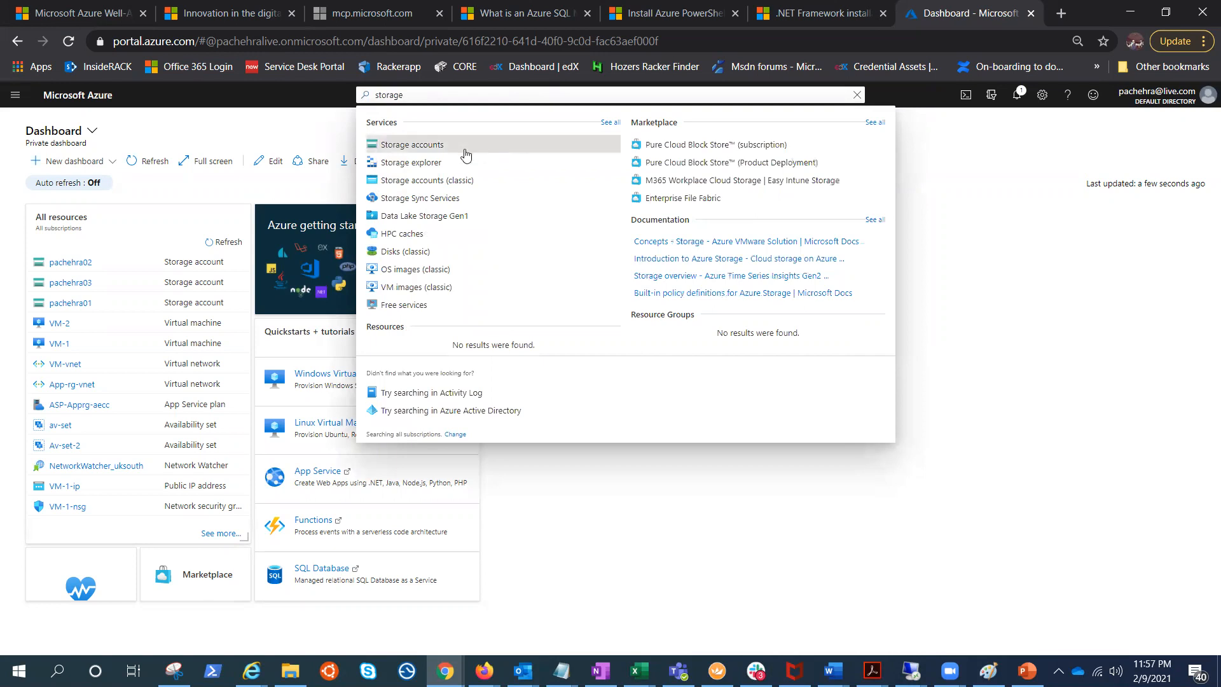
pyautogui.click(411, 144)
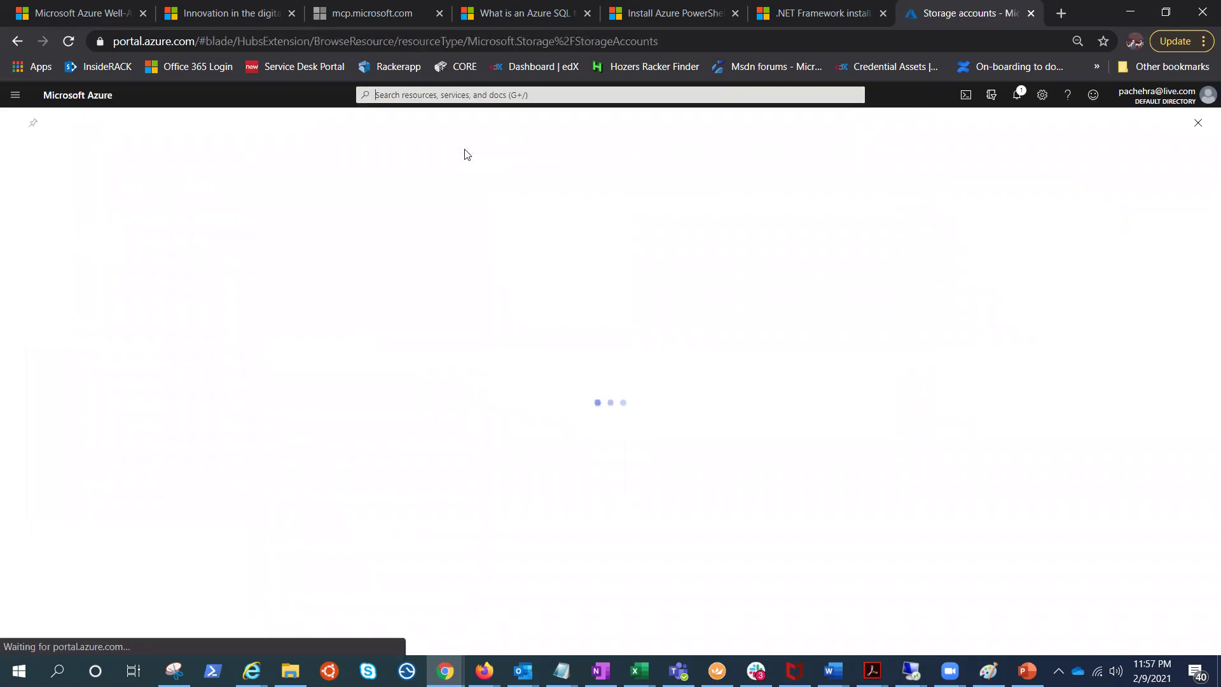
# - Begin a new storage account from the Storage accounts list
pyautogui.click(14, 95)
pyautogui.click(56, 364)
pyautogui.click(34, 178)
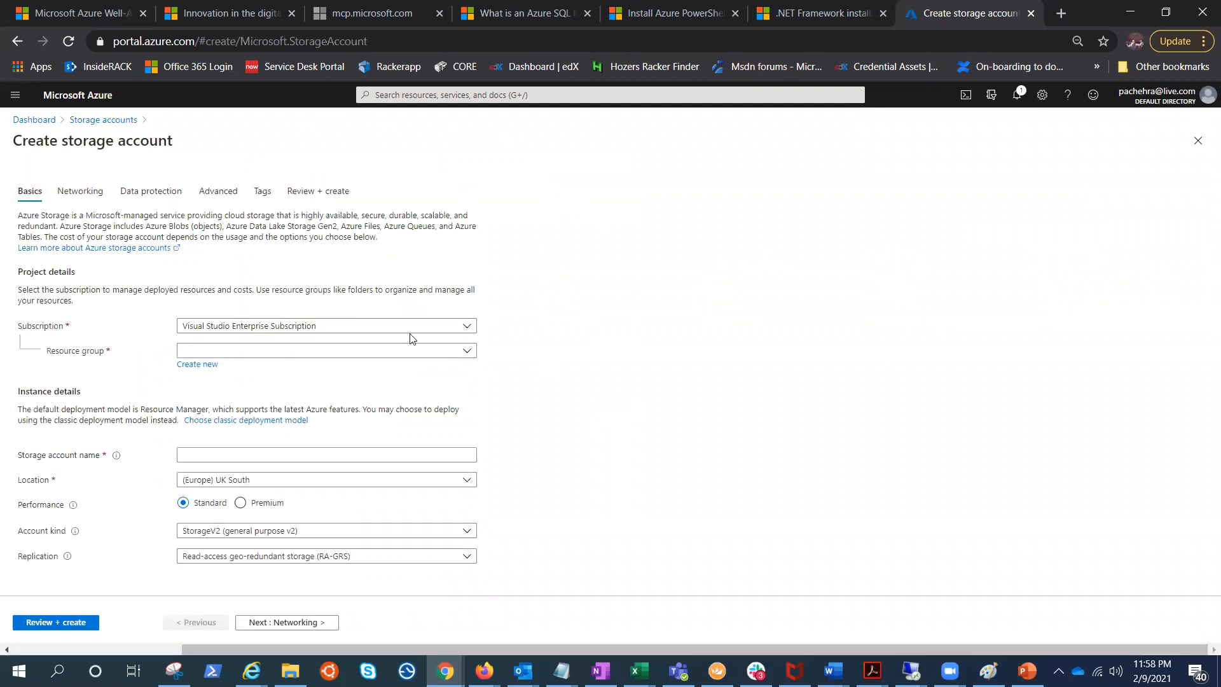
# - Set resource group App-rg and name the account pachehra04
pyautogui.click(306, 349)
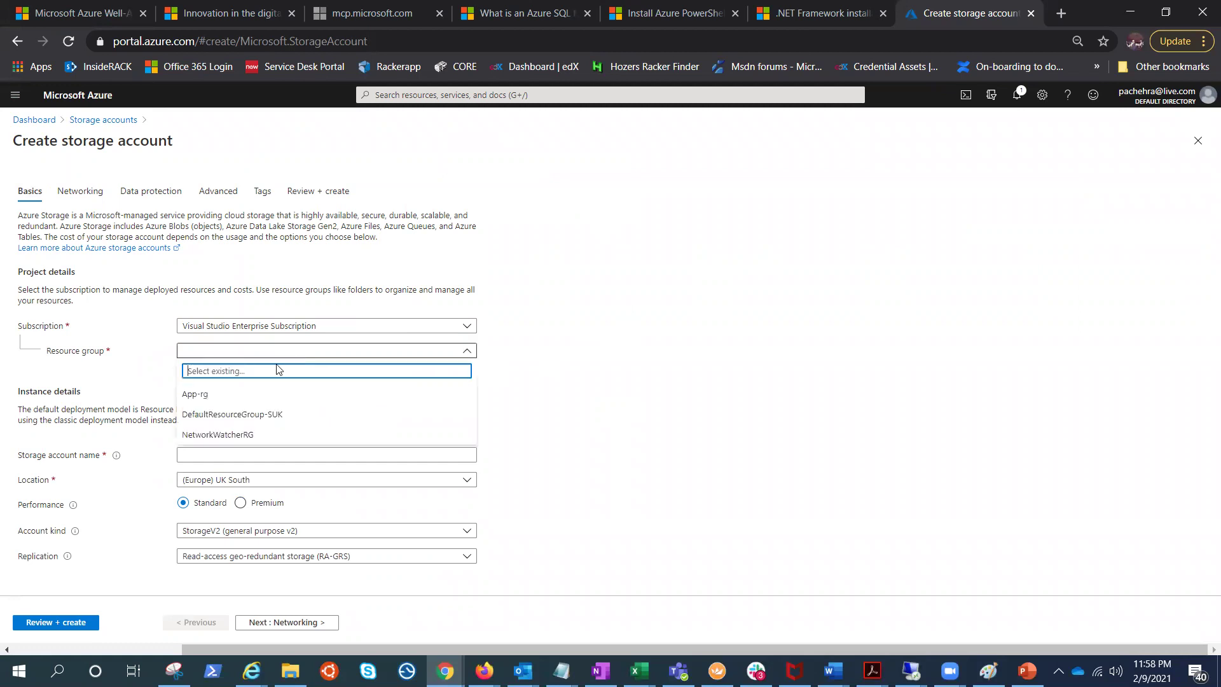
pyautogui.click(195, 394)
pyautogui.click(369, 455)
pyautogui.write('pachehi')
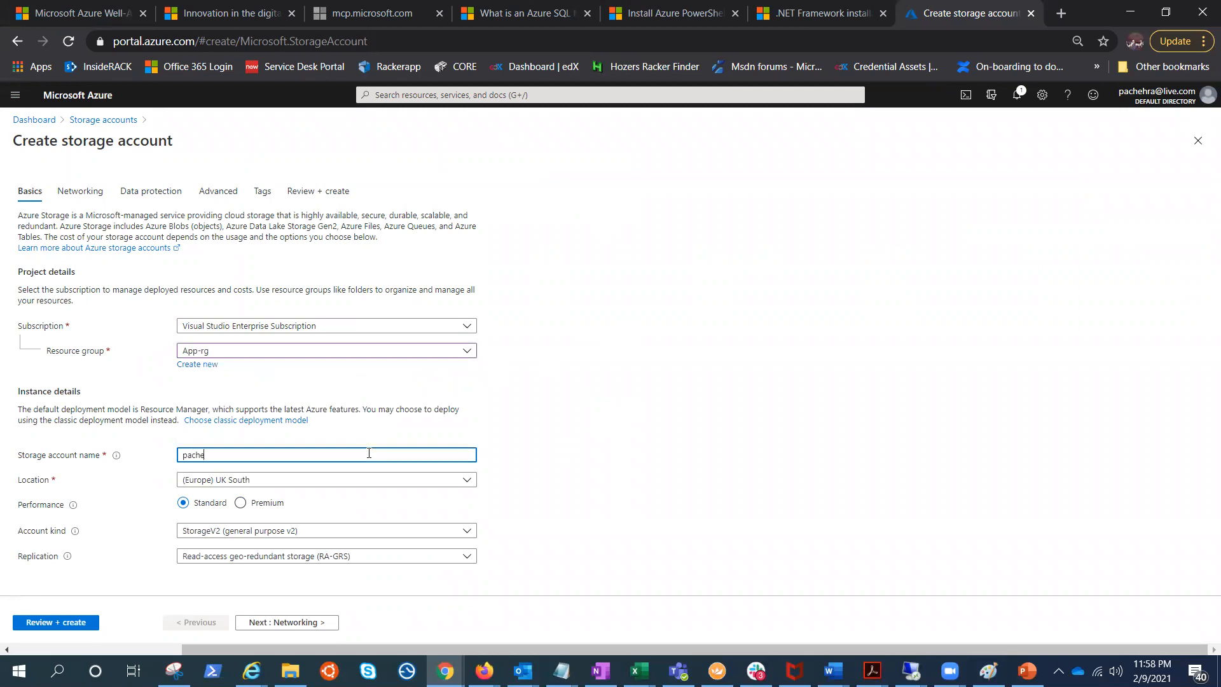
pyautogui.write('a')
pyautogui.write('4')
# - Try Premium, settle on Standard performance, and proceed to the Networking defaults
pyautogui.click(241, 503)
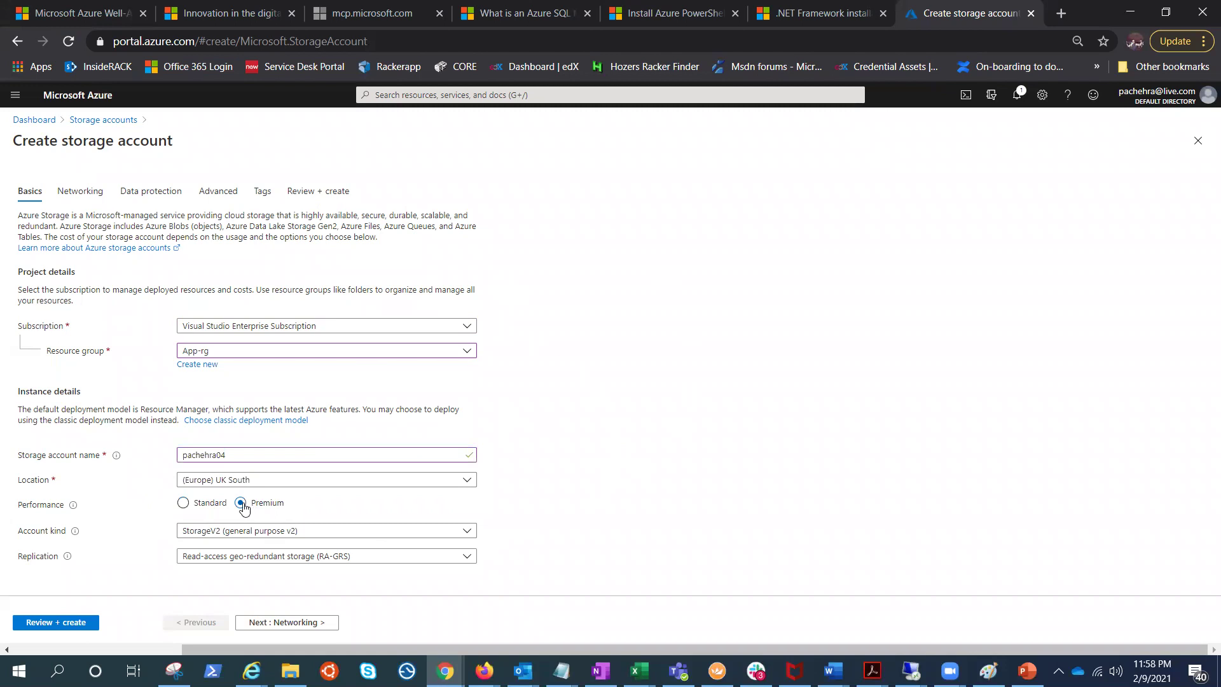
pyautogui.click(184, 503)
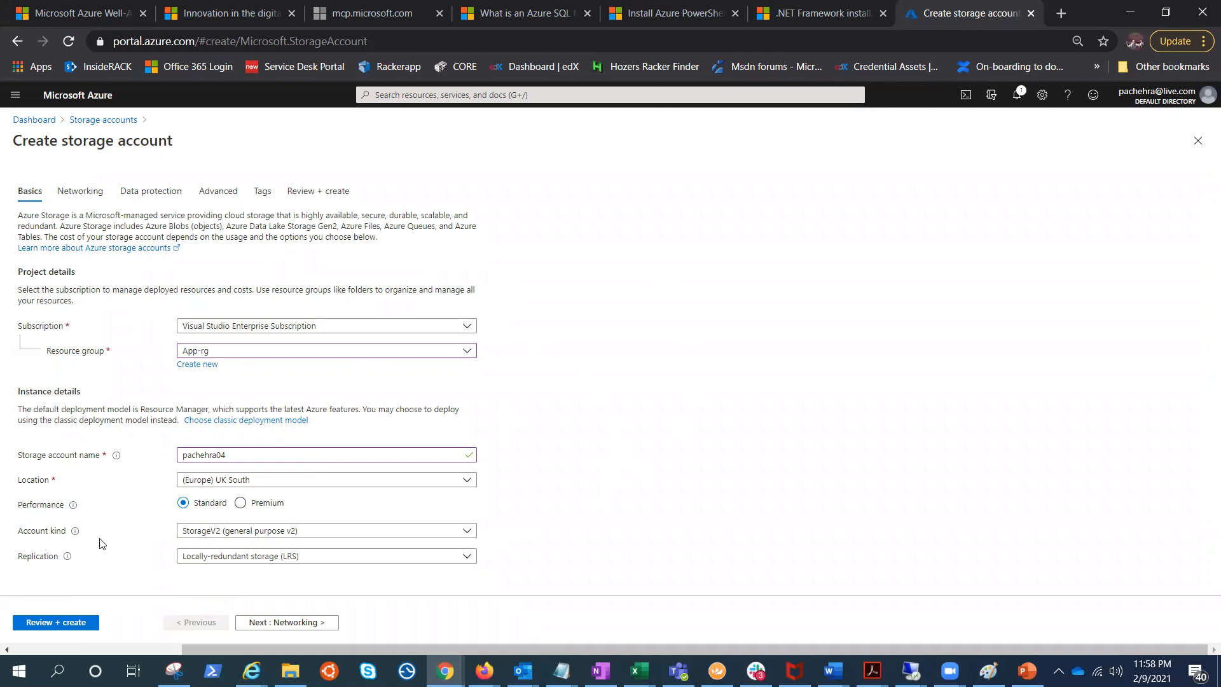
pyautogui.click(286, 622)
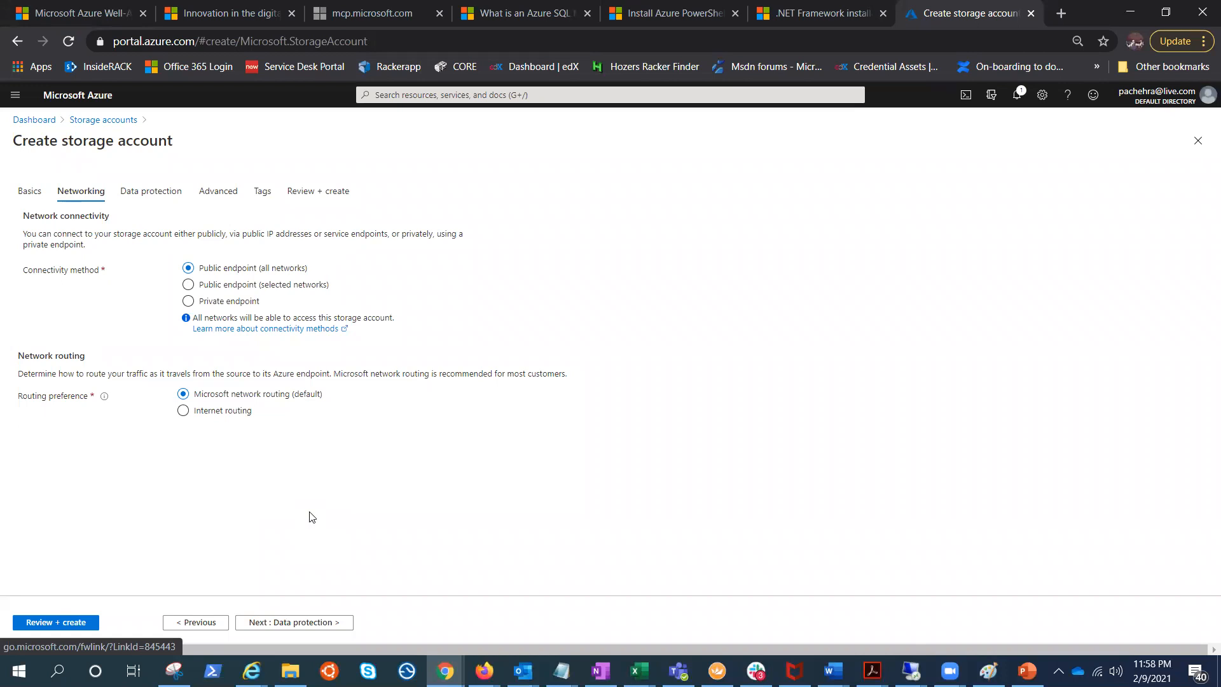
# - Review the Data protection and Advanced defaults, then return to Basics with pachehra04 intact
pyautogui.click(294, 622)
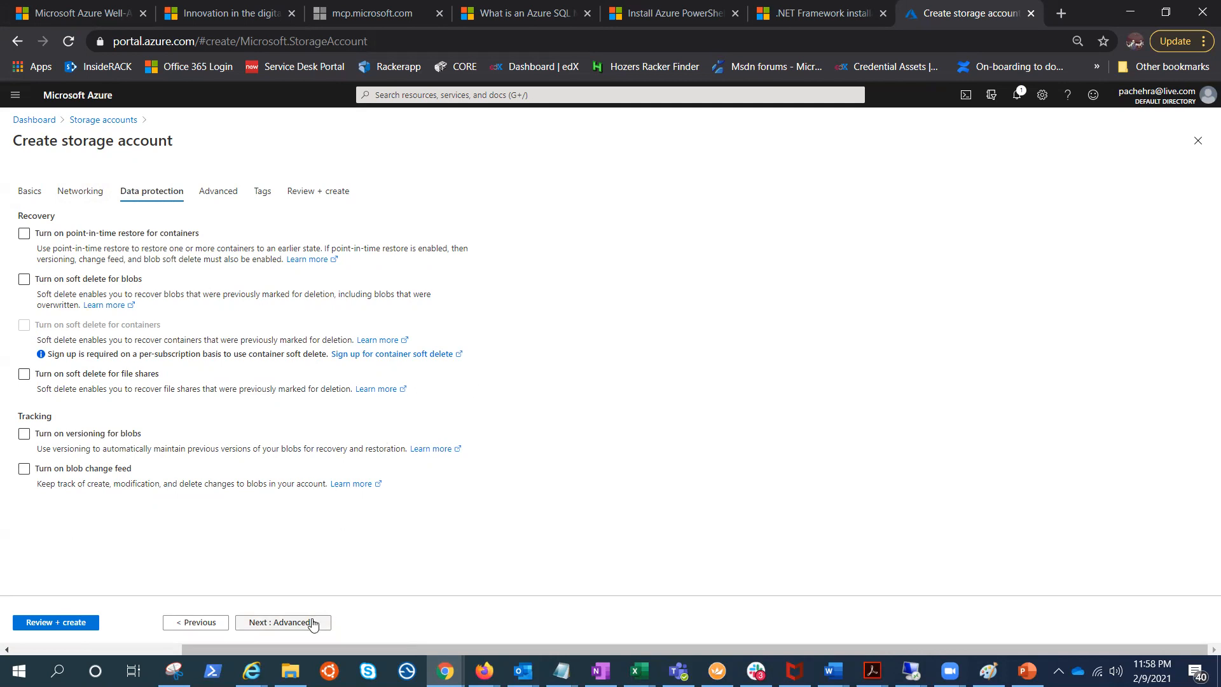
pyautogui.click(282, 622)
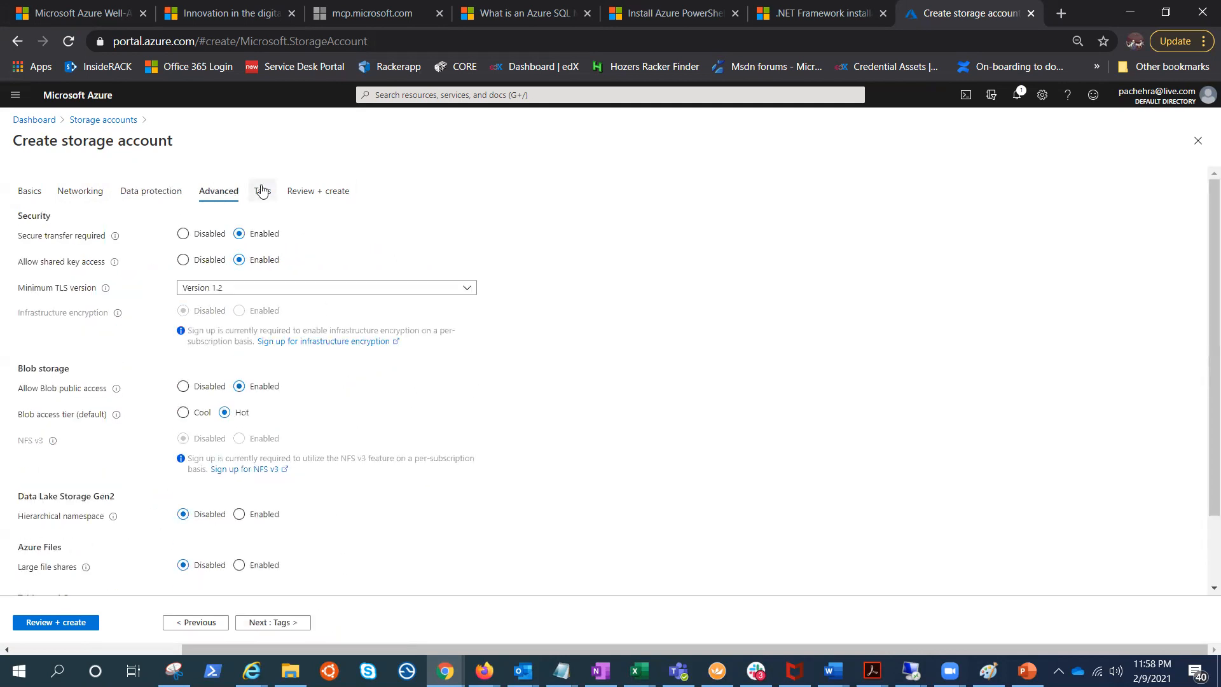
pyautogui.click(195, 622)
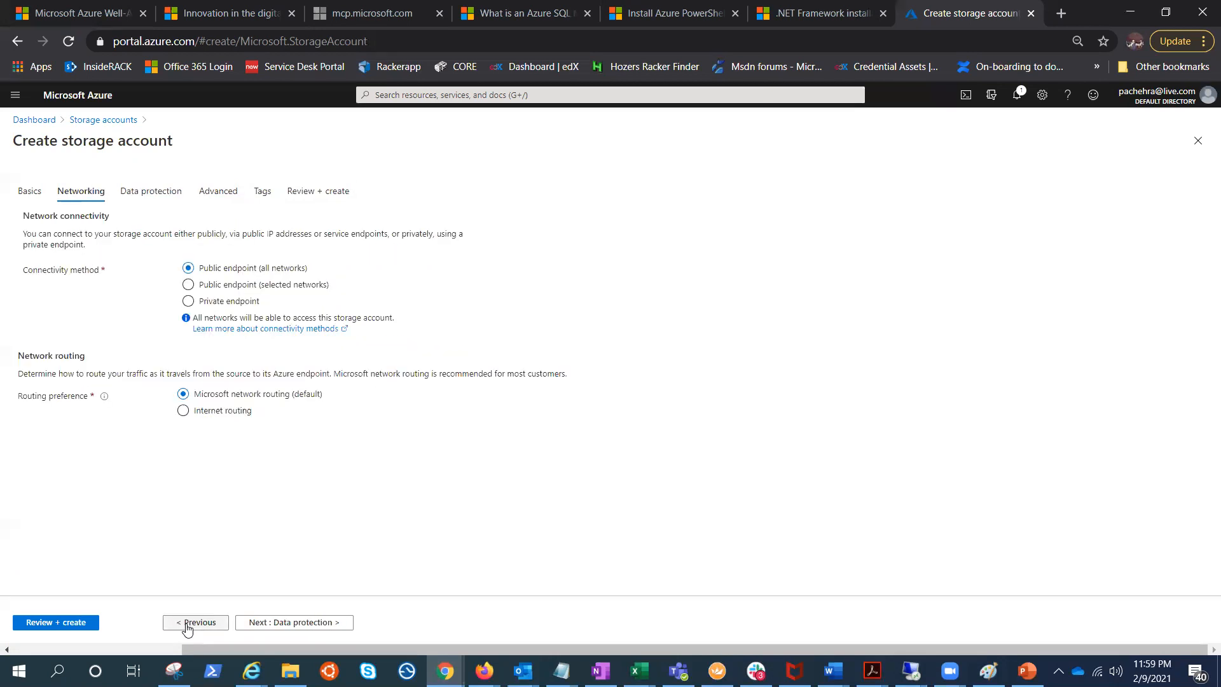
pyautogui.click(187, 627)
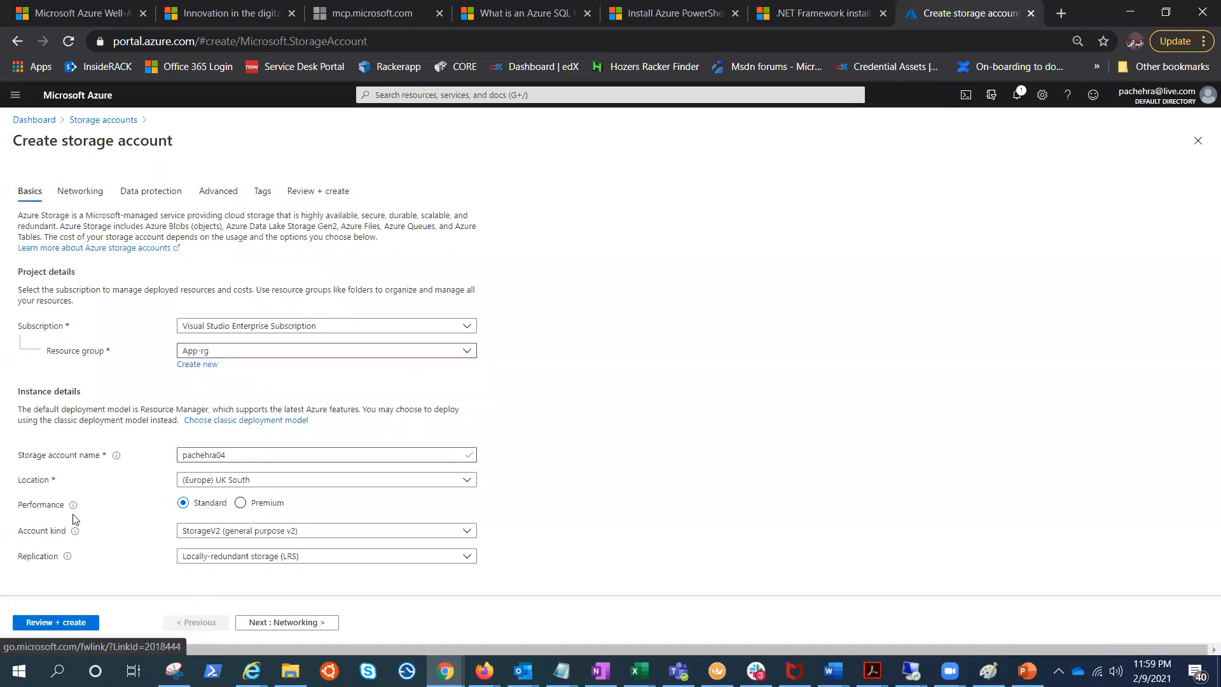
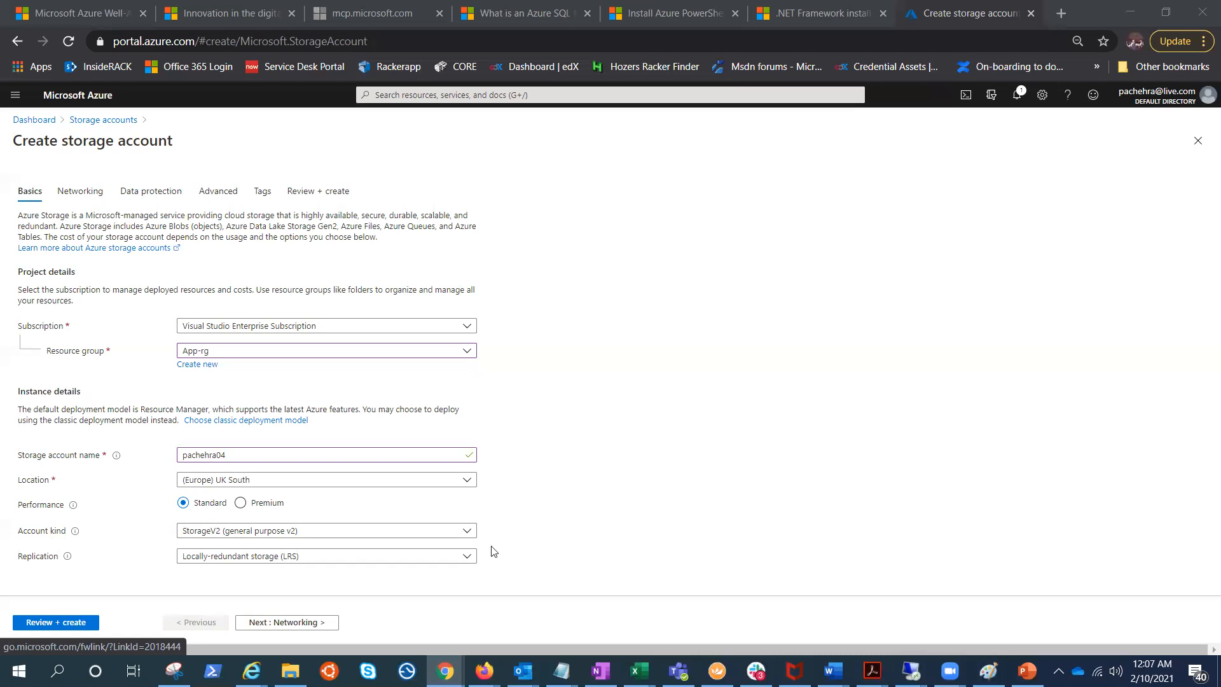
# - Set Performance to Premium and keep StorageV2 (general purpose v2) from the Premium account kinds
pyautogui.click(468, 532)
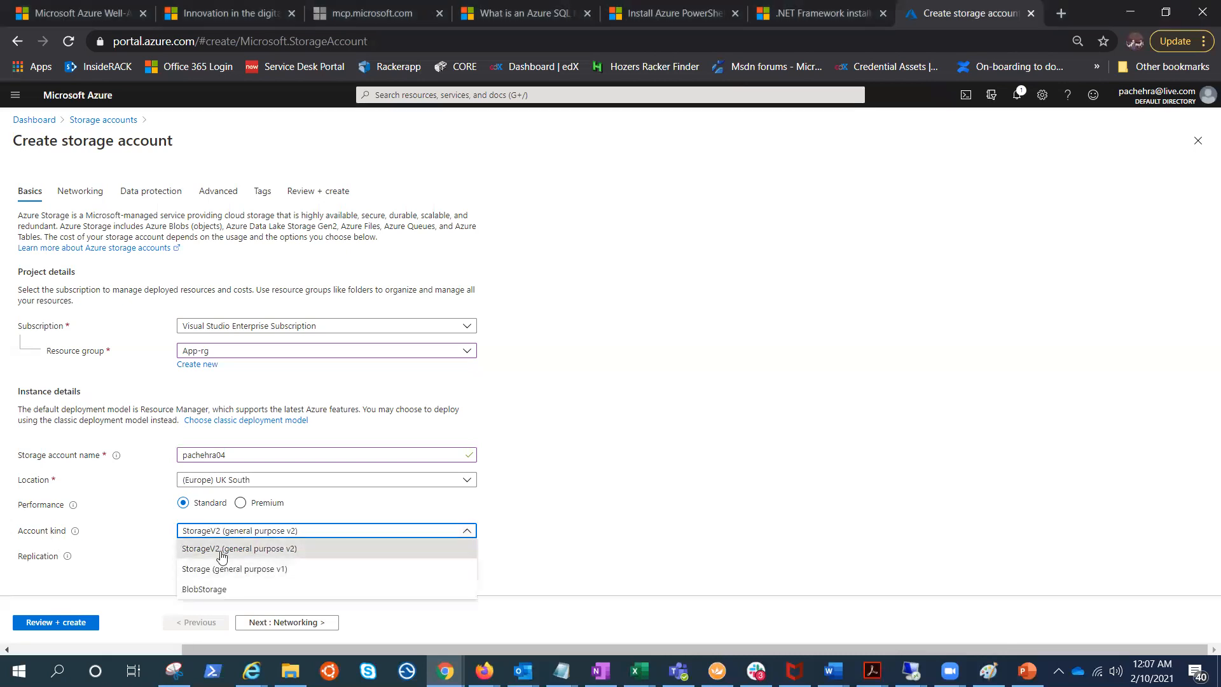
pyautogui.click(241, 503)
pyautogui.click(310, 531)
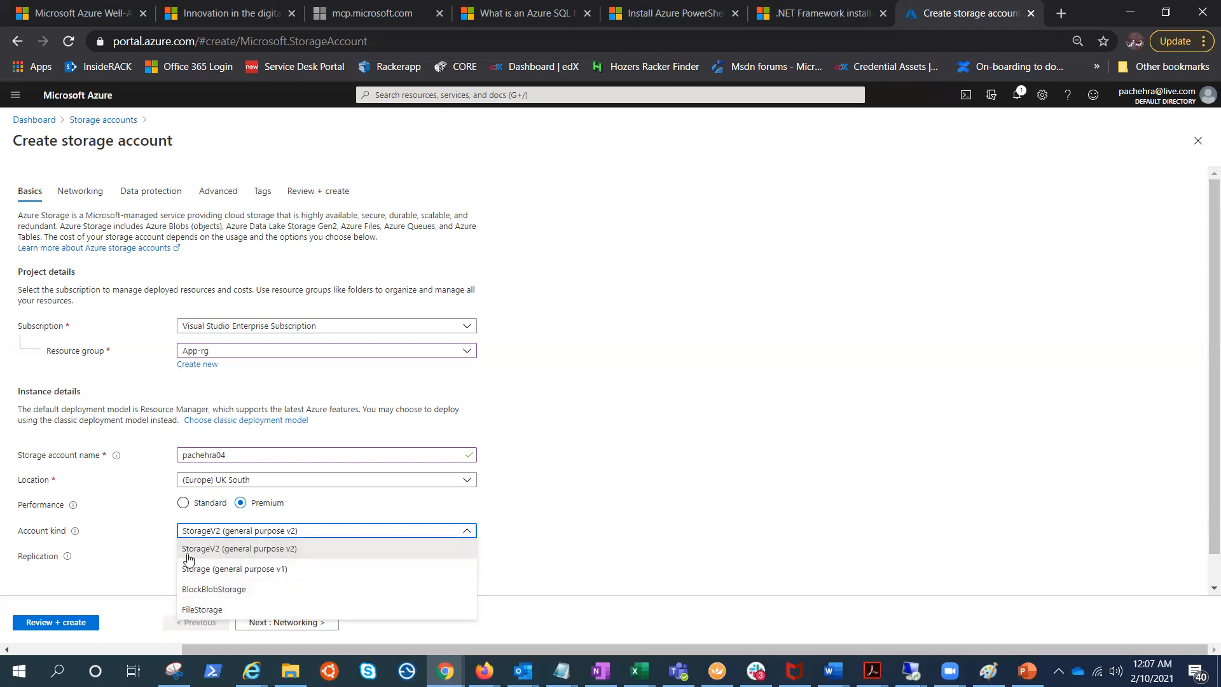
pyautogui.click(240, 550)
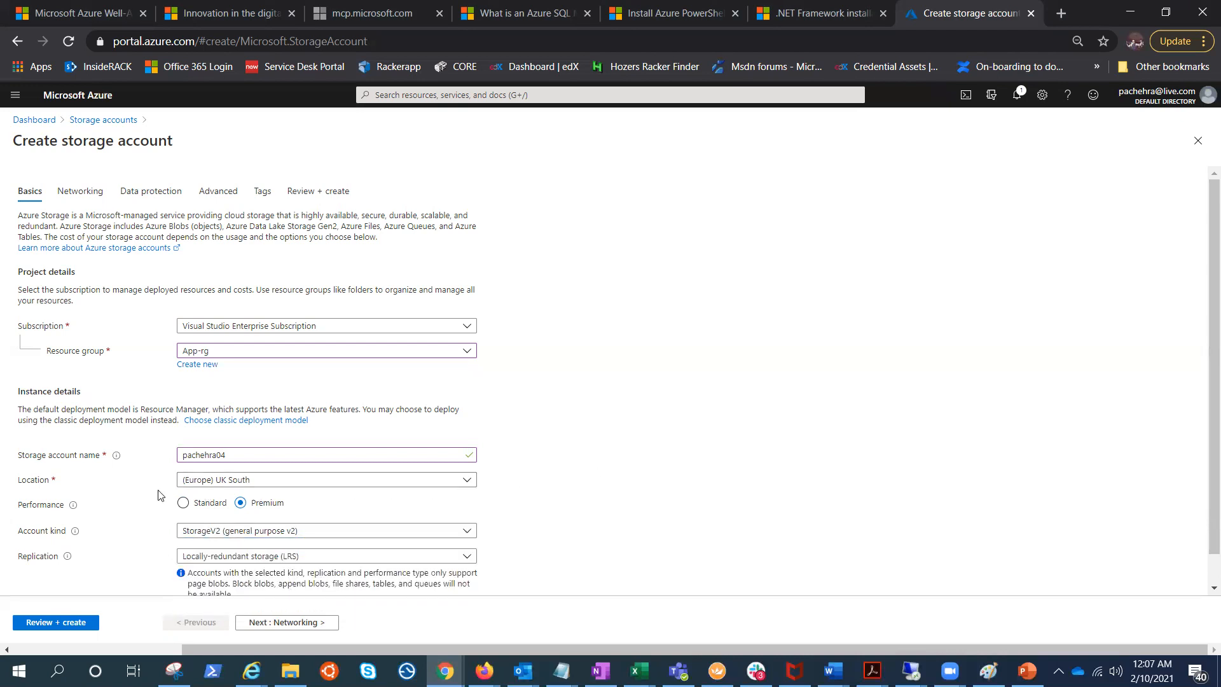